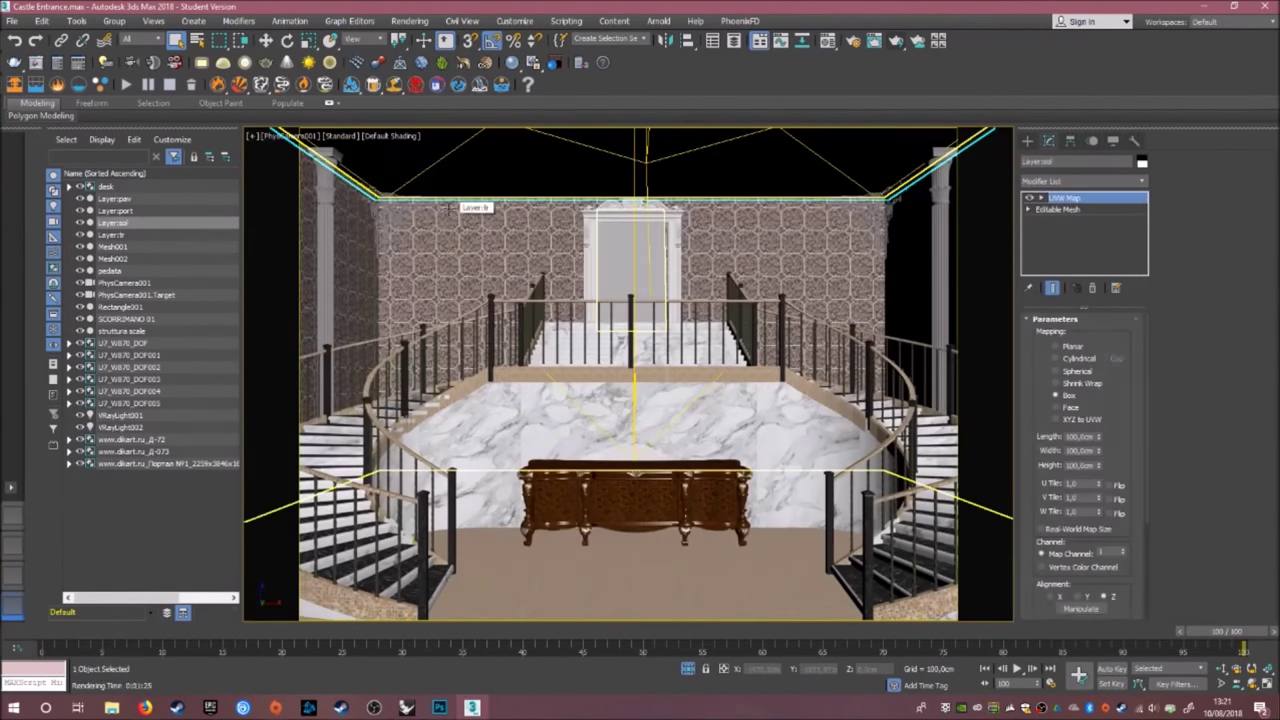
Render the castle entrance scene with V-Ray to preview the staircase, walls and console table.
click(896, 42)
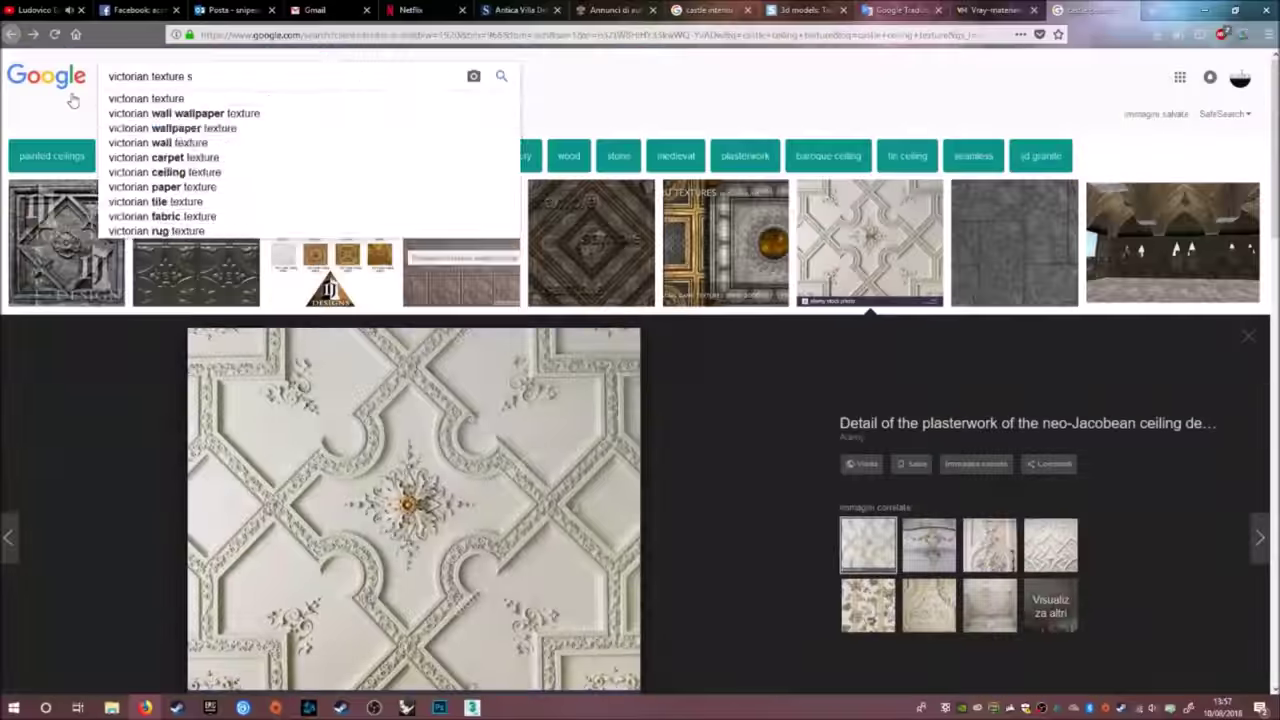
Leave the castle ceiling texture results for the V-Ray Materials site's Castle Wall material.
click(995, 10)
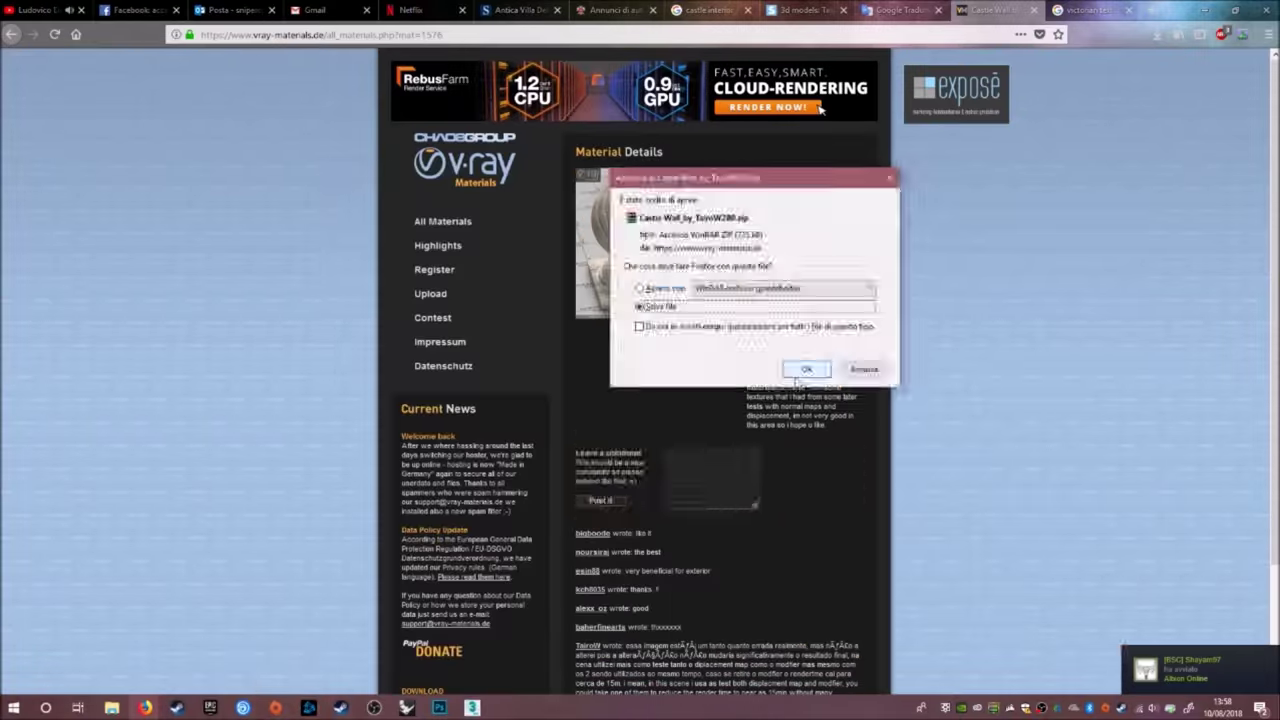